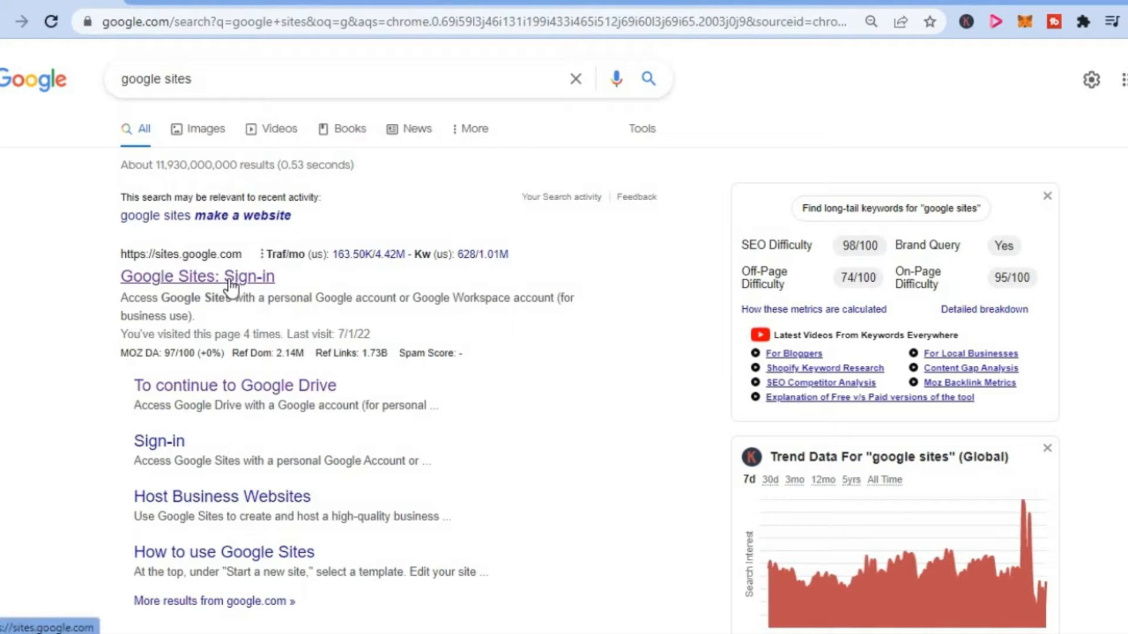
Step: Switch to Google Sites, open the full template gallery and browse the Personal, Work, Small business and Education templates
{"action": "left_click", "coordinate": [189, 4]}
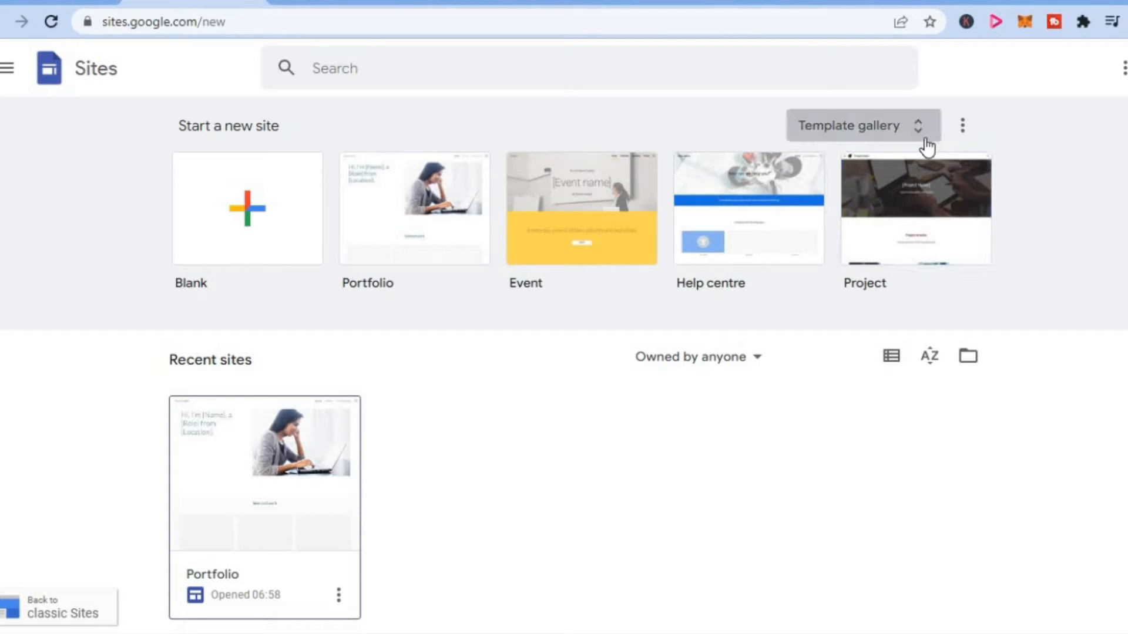
{"action": "left_click", "coordinate": [856, 134]}
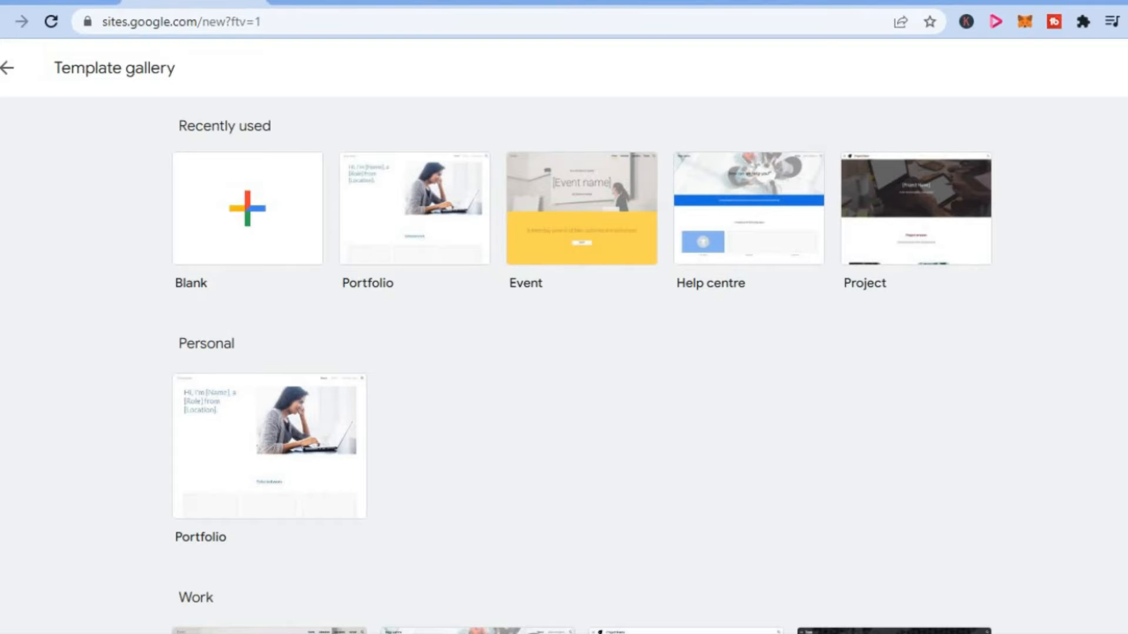
{"action": "scroll", "coordinate": [582, 364], "scroll_direction": "down", "scroll_amount": 7}
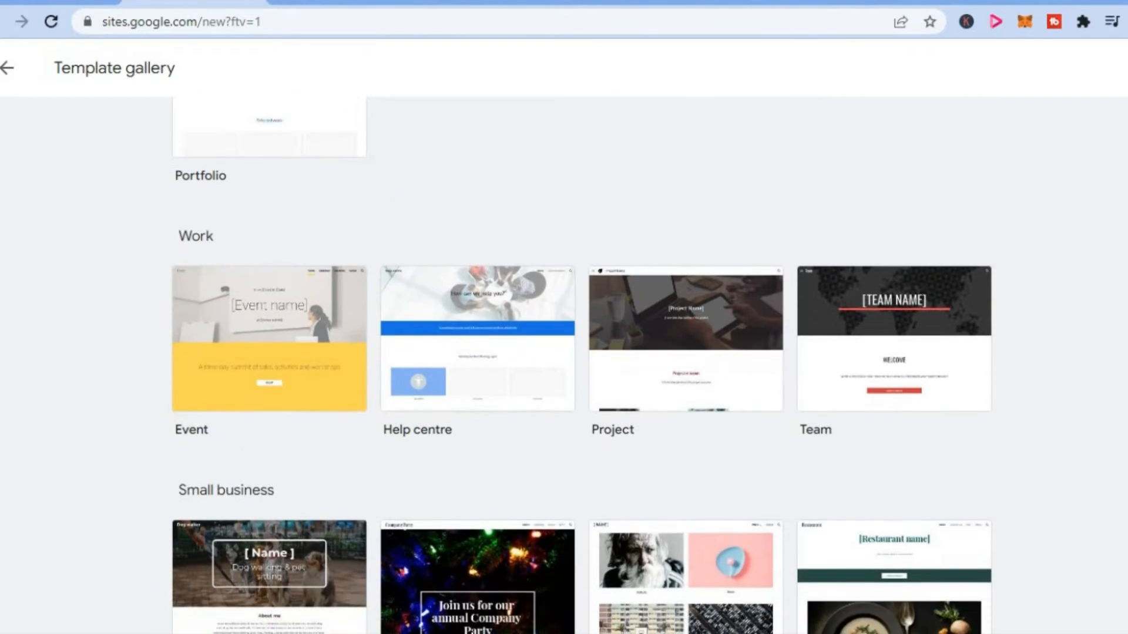
{"action": "scroll", "coordinate": [581, 365], "scroll_direction": "down", "scroll_amount": 5}
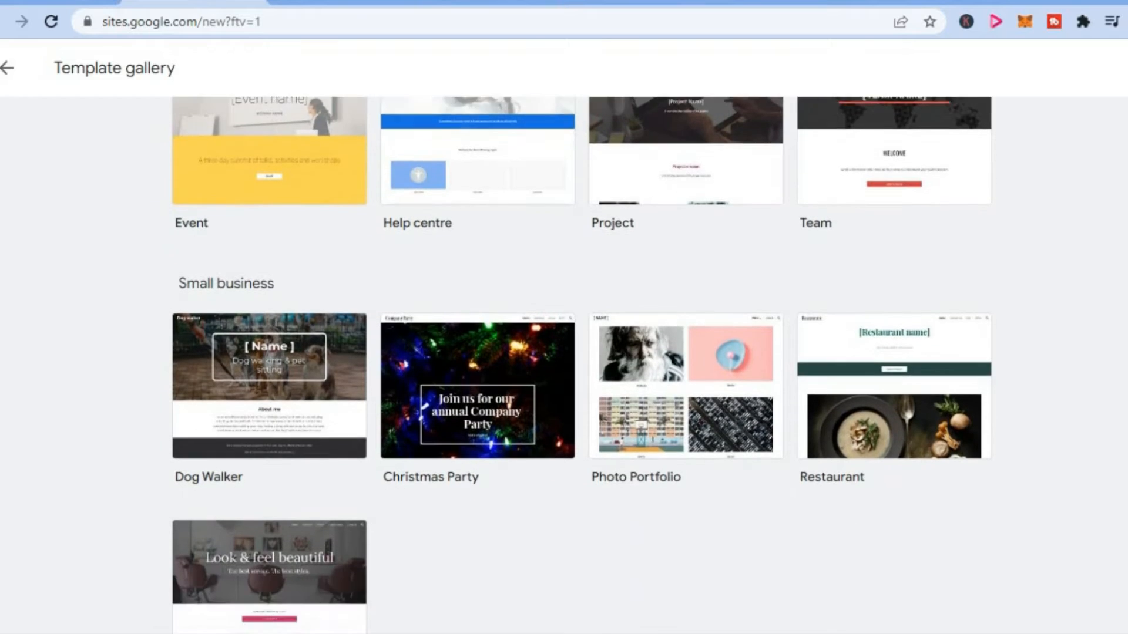
{"action": "scroll", "coordinate": [993, 394], "scroll_direction": "down", "scroll_amount": 3}
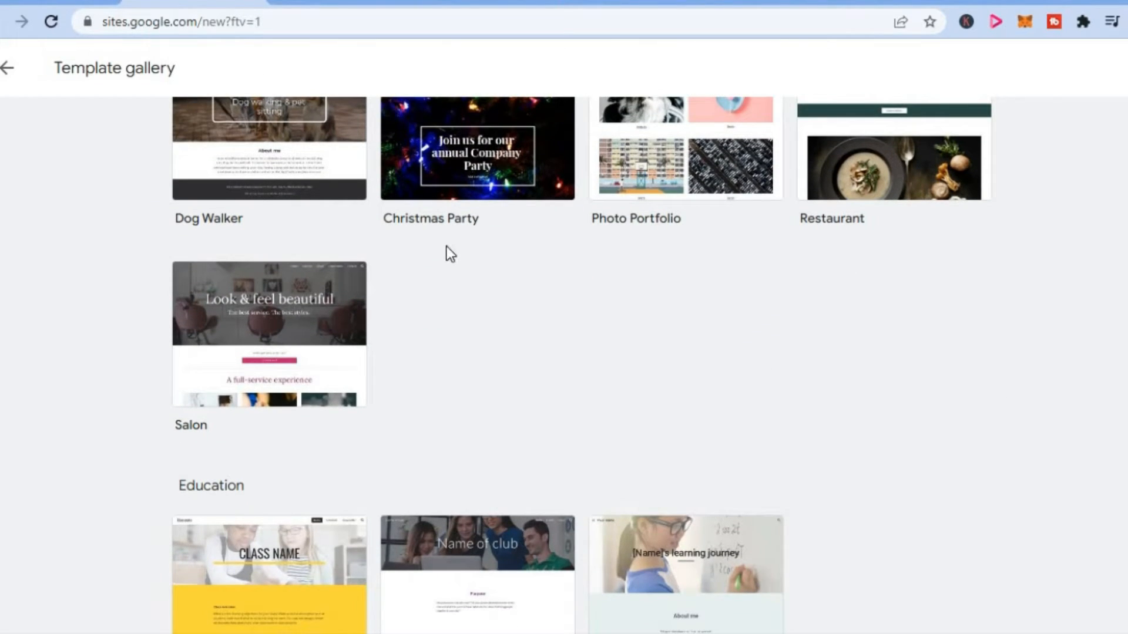
Step: Switch to the Portfolio site in the editor, view the Pexels stock photo page and return to the site
{"action": "left_click", "coordinate": [336, 3]}
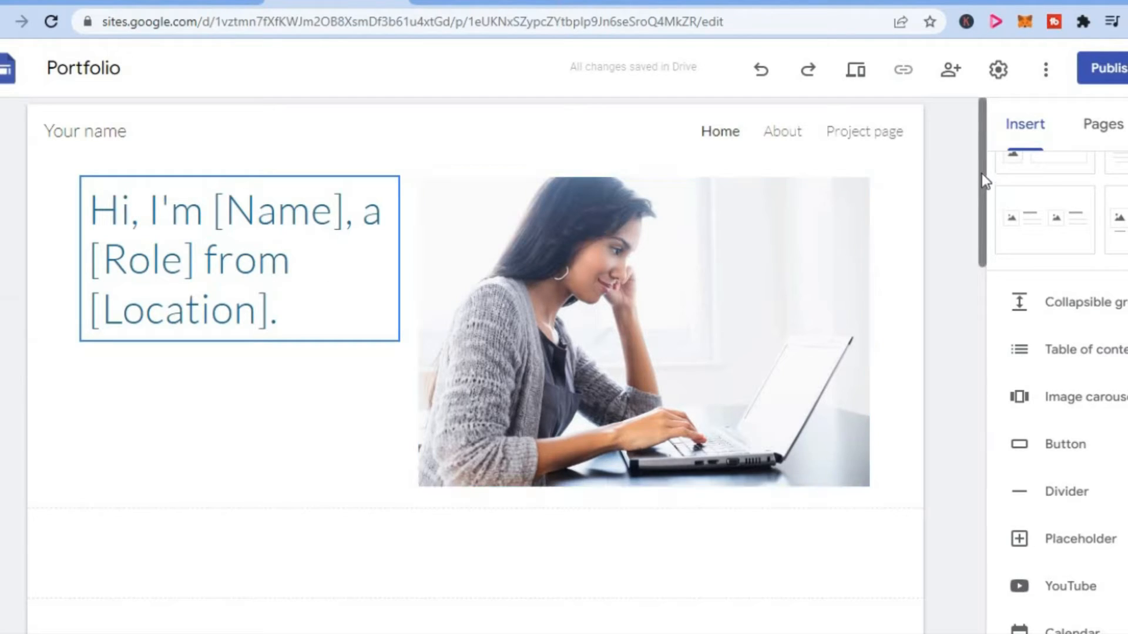
{"action": "left_click_drag", "start_coordinate": [982, 184], "coordinate": [986, 136]}
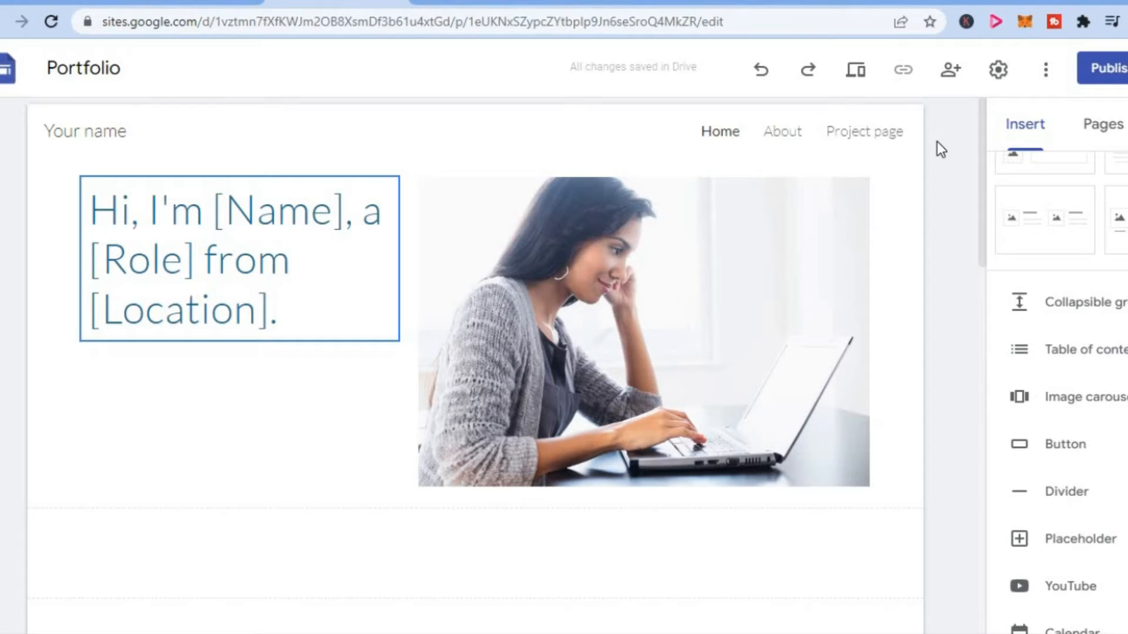
{"action": "left_click", "coordinate": [468, 1]}
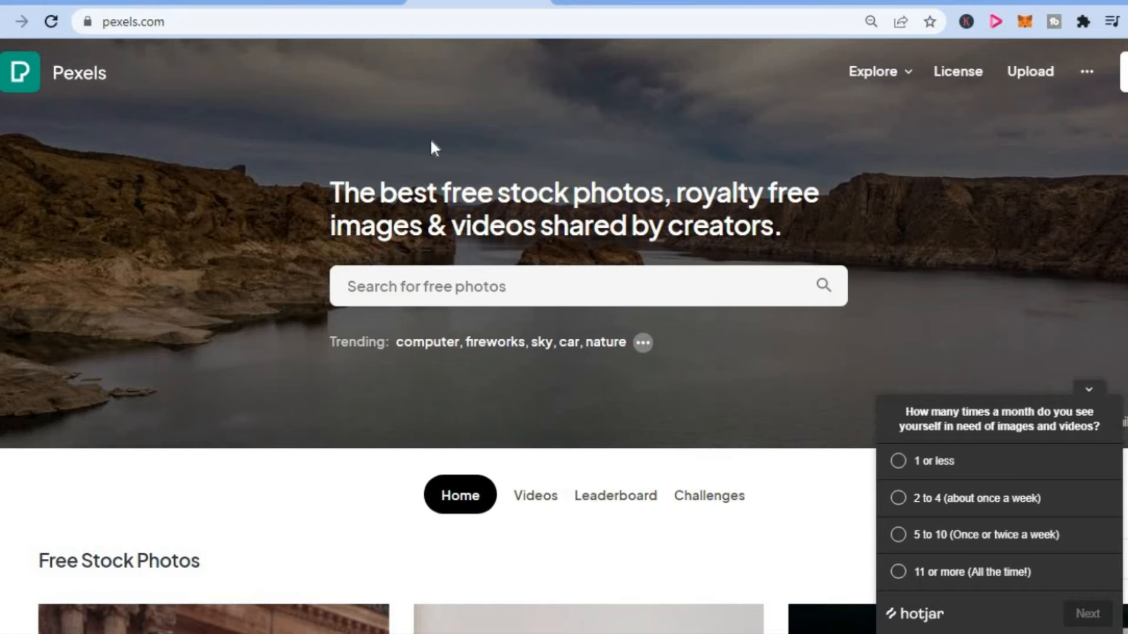
{"action": "left_click", "coordinate": [334, 3]}
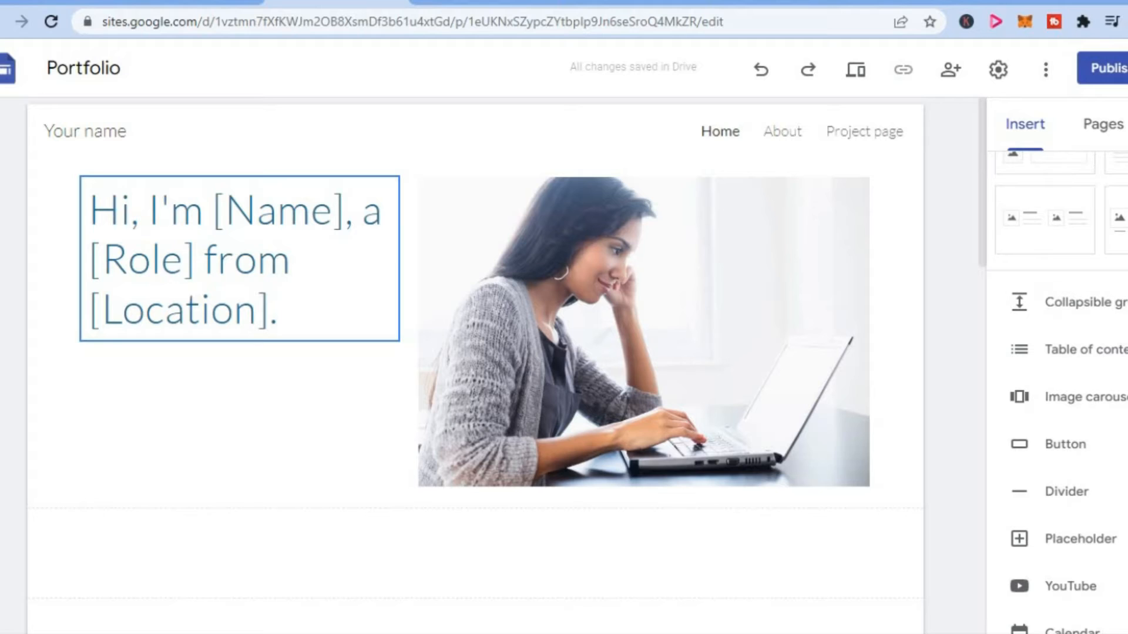
Step: Start inserting a YouTube video into the Portfolio home page
{"action": "scroll", "coordinate": [1051, 341], "scroll_direction": "down", "scroll_amount": 4}
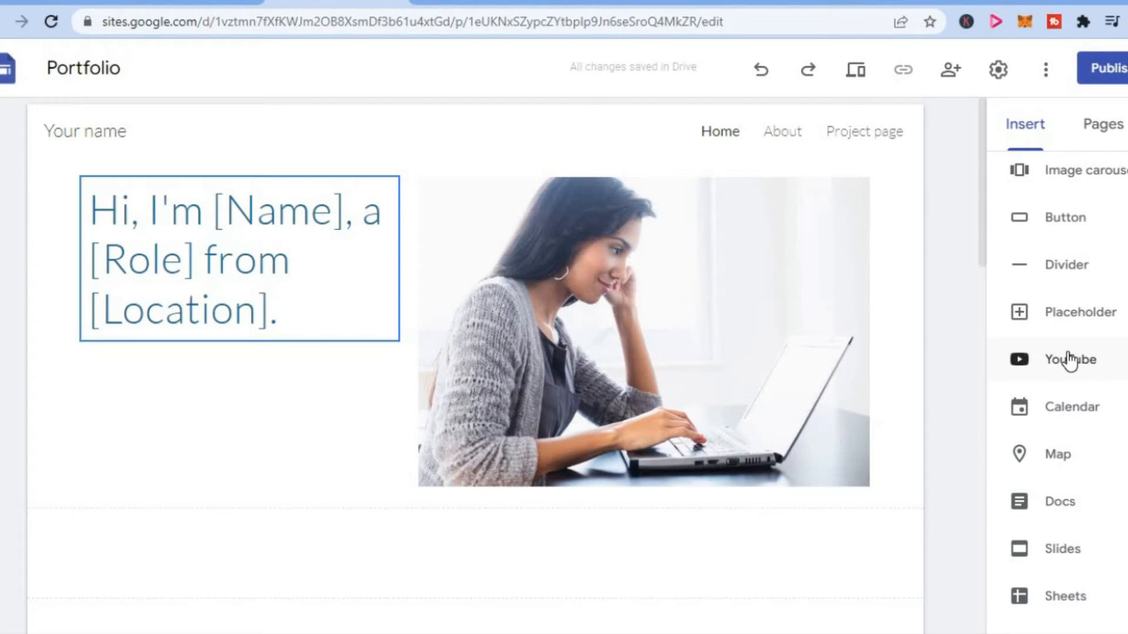
{"action": "left_click_drag", "start_coordinate": [982, 249], "coordinate": [996, 336]}
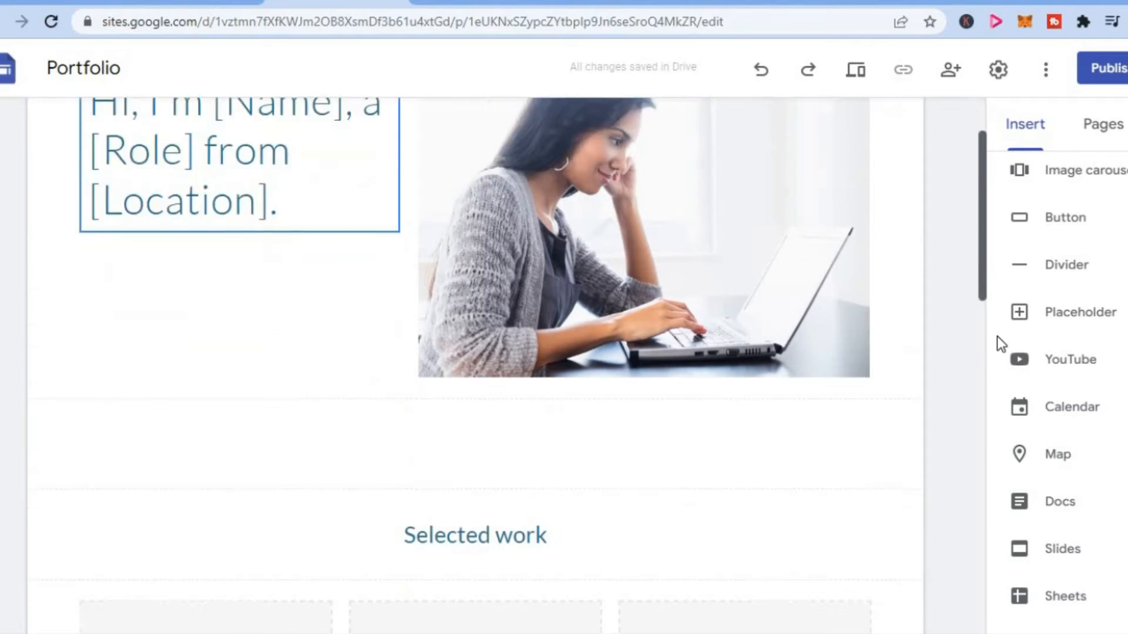
{"action": "left_click", "coordinate": [1063, 358]}
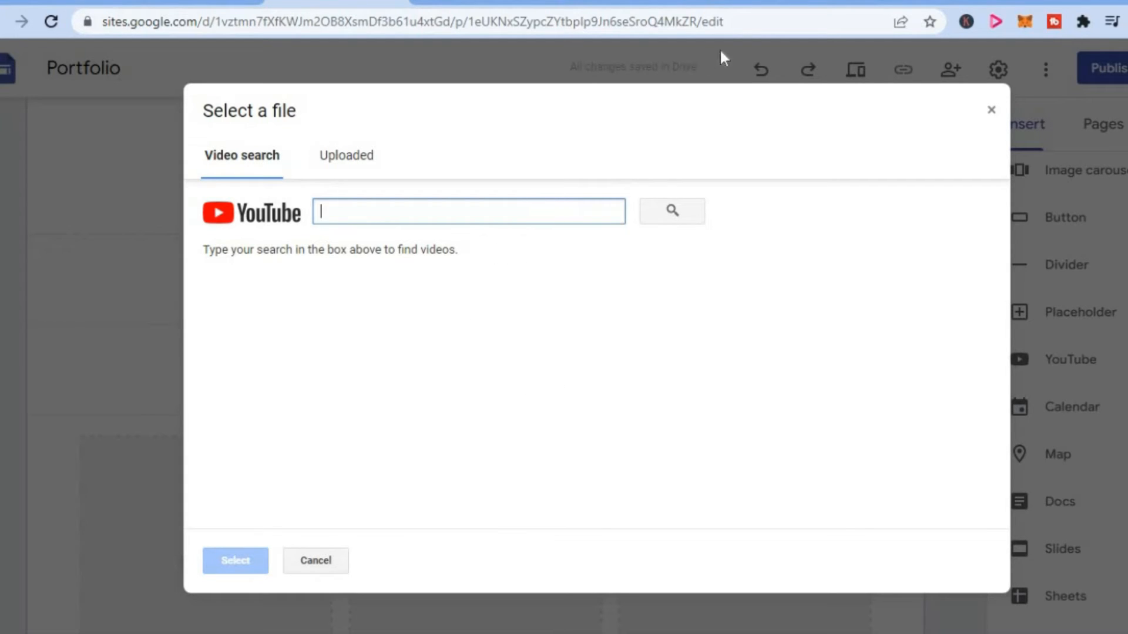
Step: Switch to YouTube, copy the share link of "4 Things Rich People Do That The Poor Don't" and return to the Portfolio site
{"action": "left_click", "coordinate": [754, 3]}
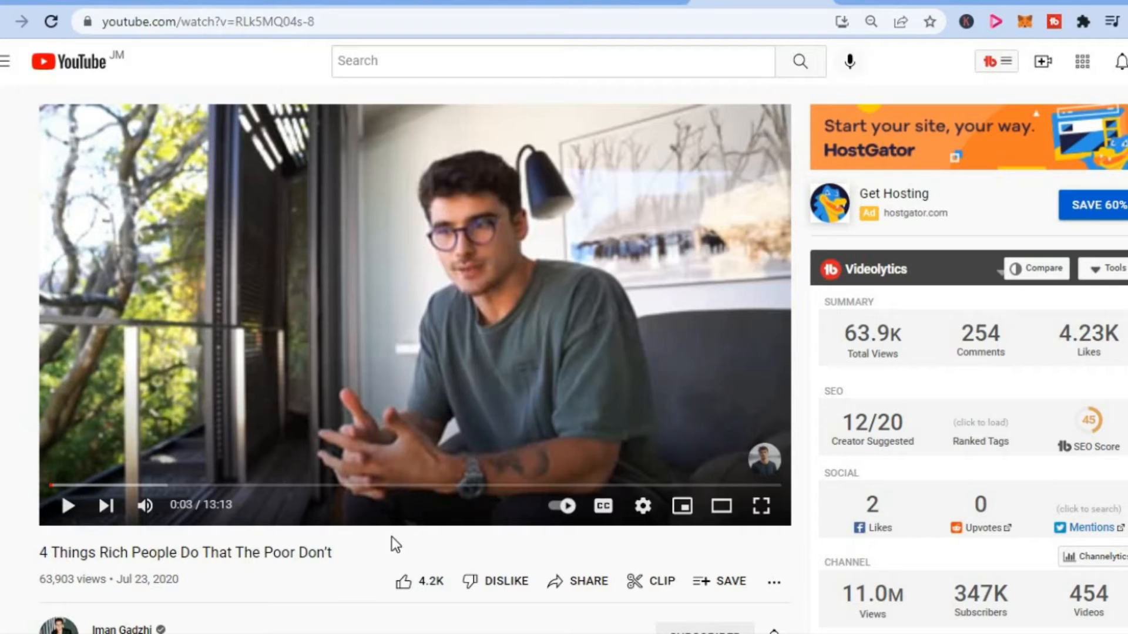
{"action": "left_click", "coordinate": [562, 581]}
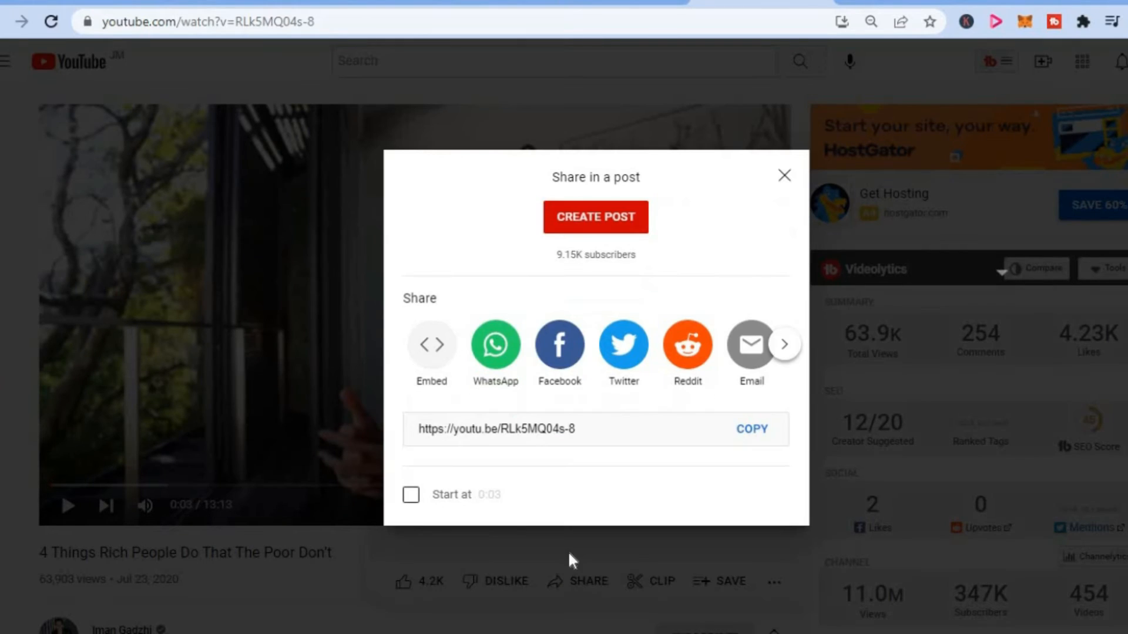
{"action": "left_click", "coordinate": [752, 430]}
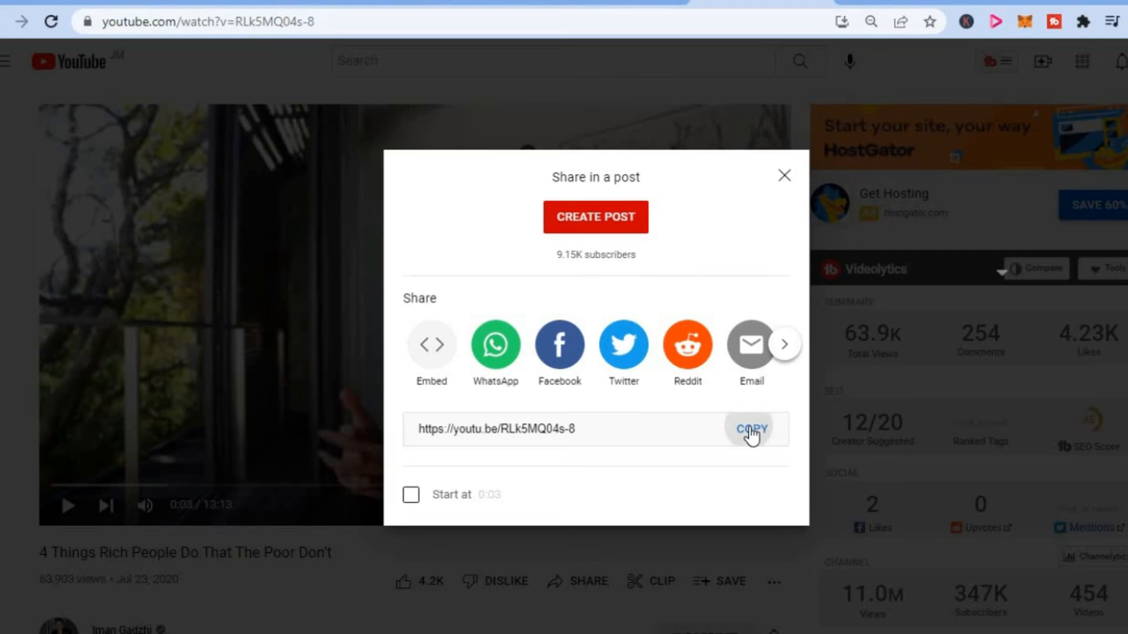
{"action": "left_click", "coordinate": [314, 3]}
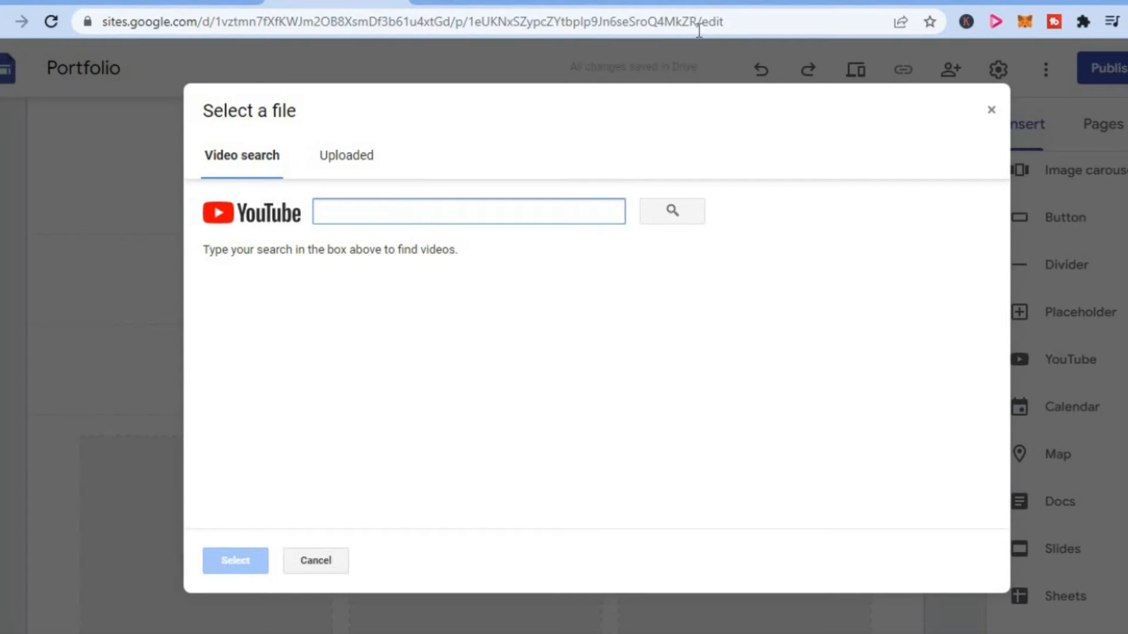
{"action": "left_click", "coordinate": [737, 2]}
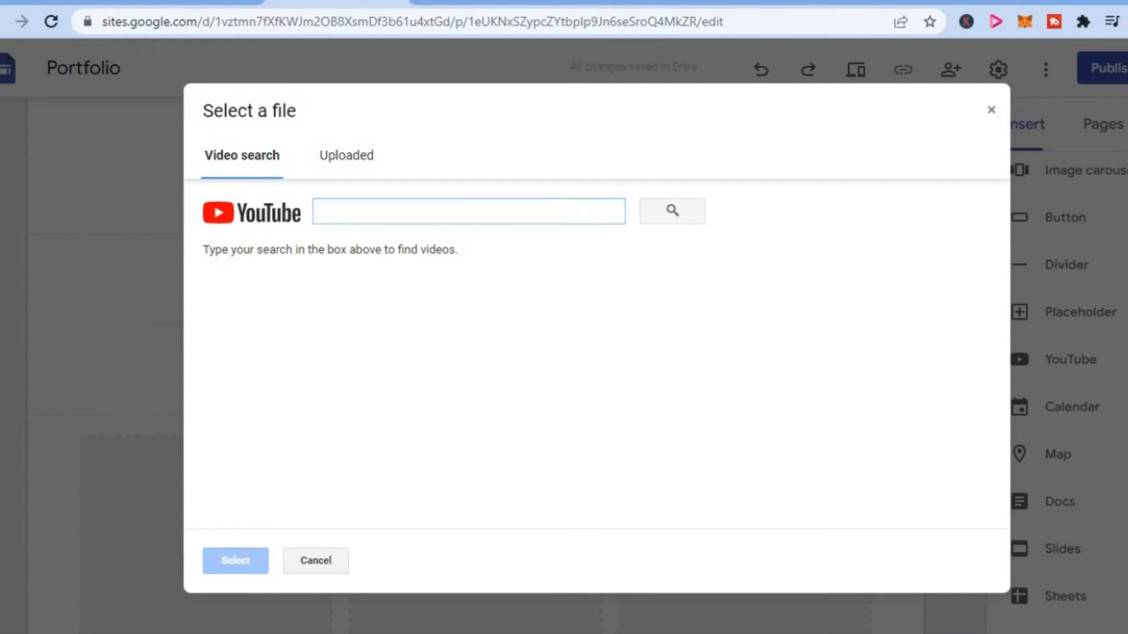
Step: Return to YouTube, close the share dialog and copy the title "4 Things Rich People Do That The Poor Don't"
{"action": "left_click", "coordinate": [738, 5]}
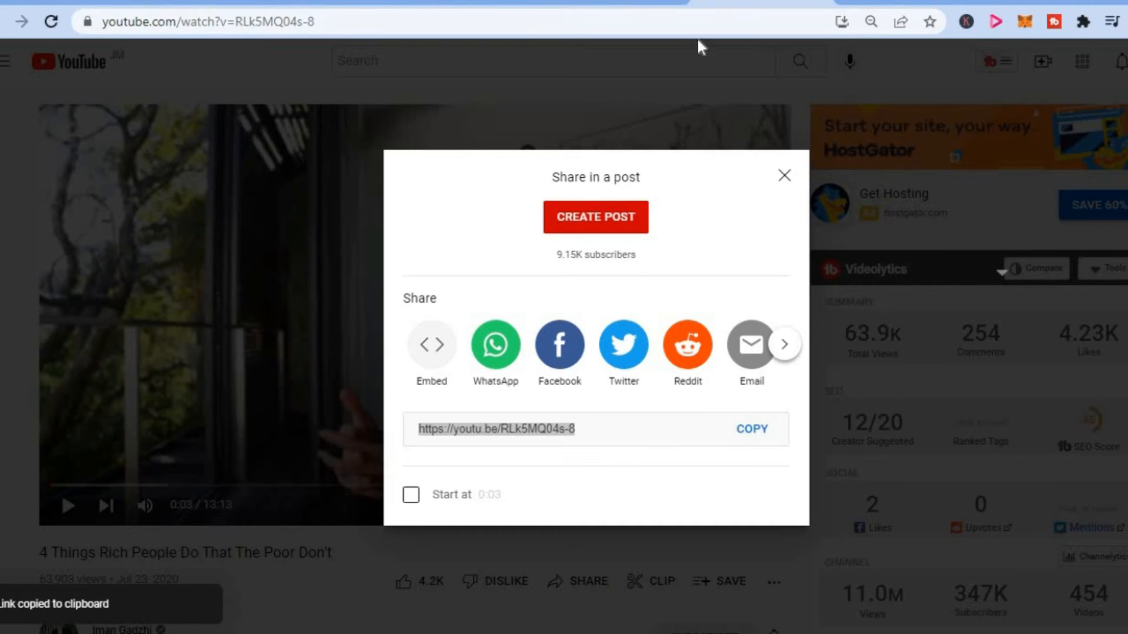
{"action": "left_click", "coordinate": [786, 175]}
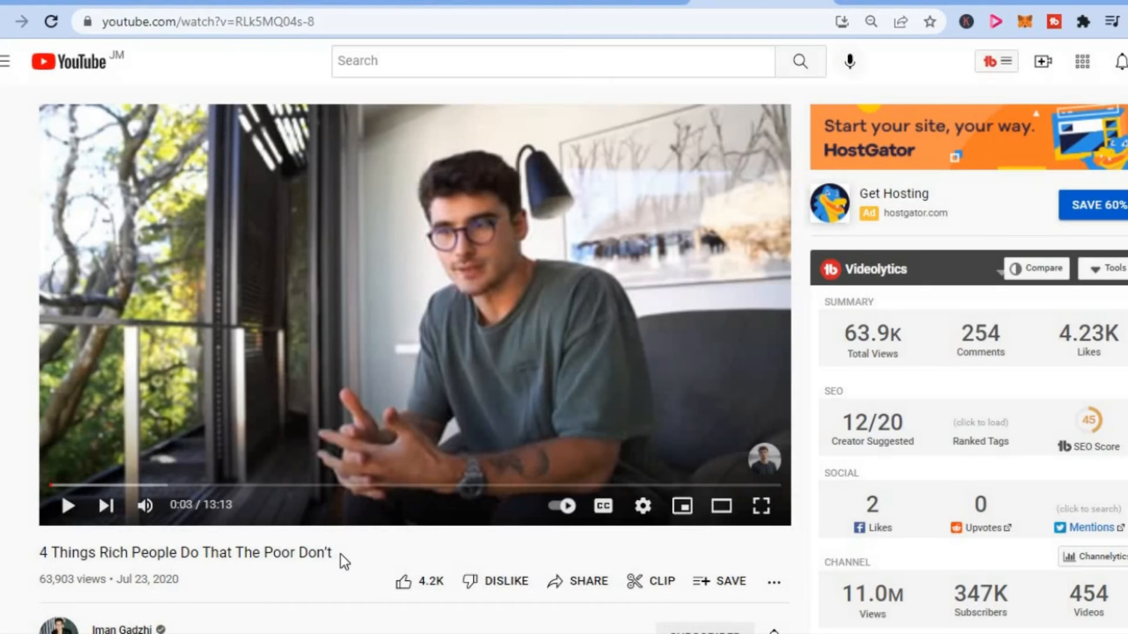
{"action": "triple_click", "coordinate": [41, 553]}
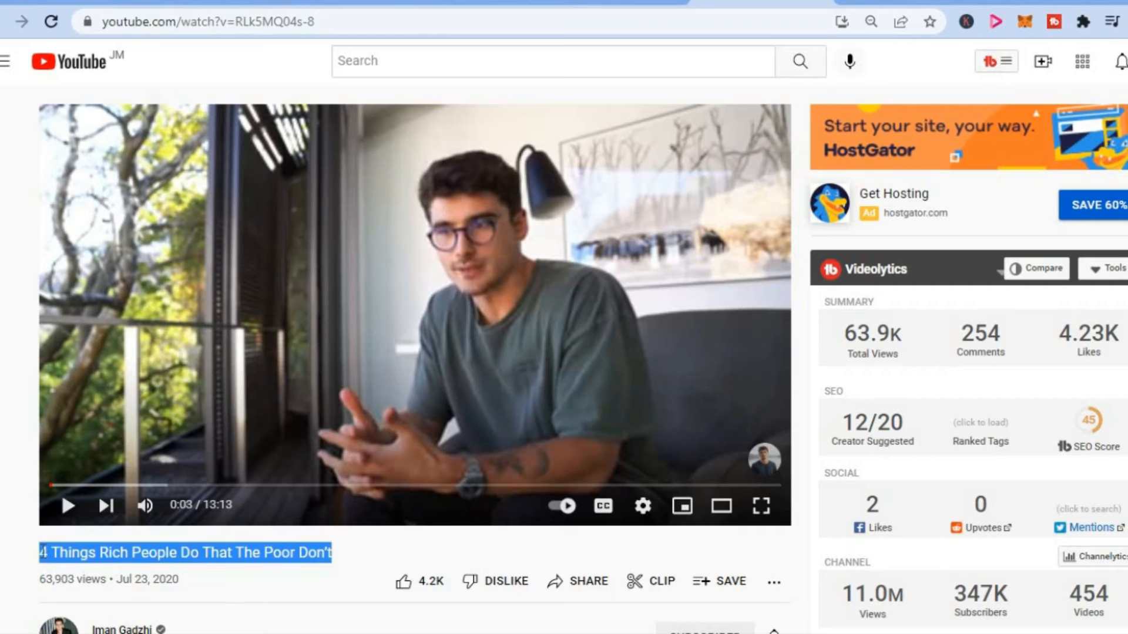
{"action": "right_click", "coordinate": [41, 552]}
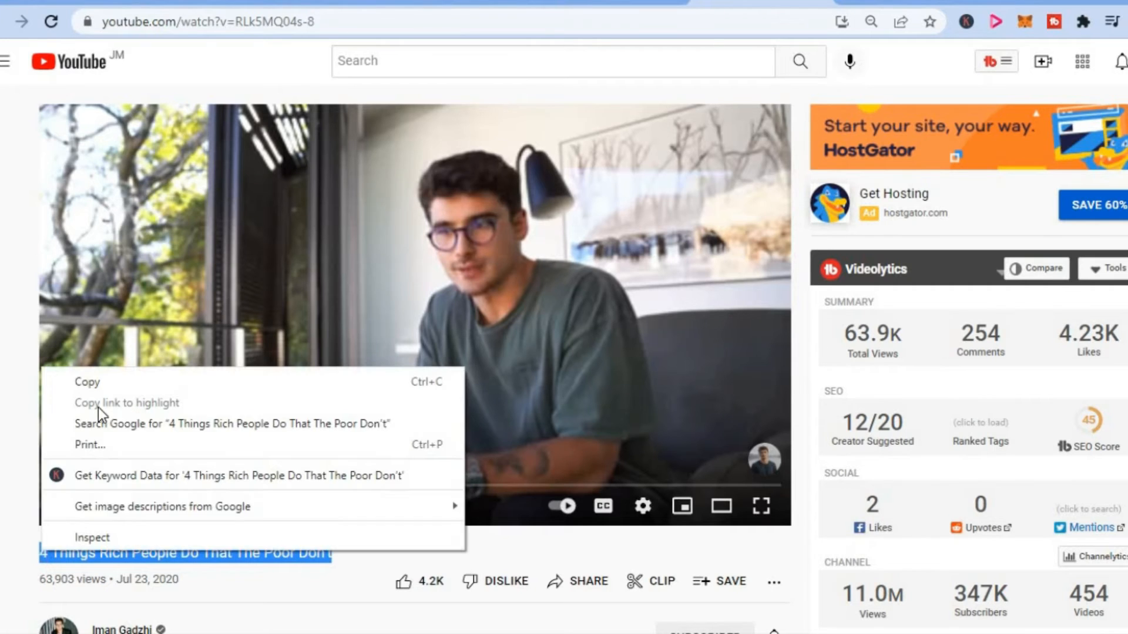
{"action": "left_click", "coordinate": [104, 375]}
Step: Back in Google Sites, search for "4 Things Rich People Do That The Poor Don't" with the copied title and insert the matching video
{"action": "left_click", "coordinate": [333, 5]}
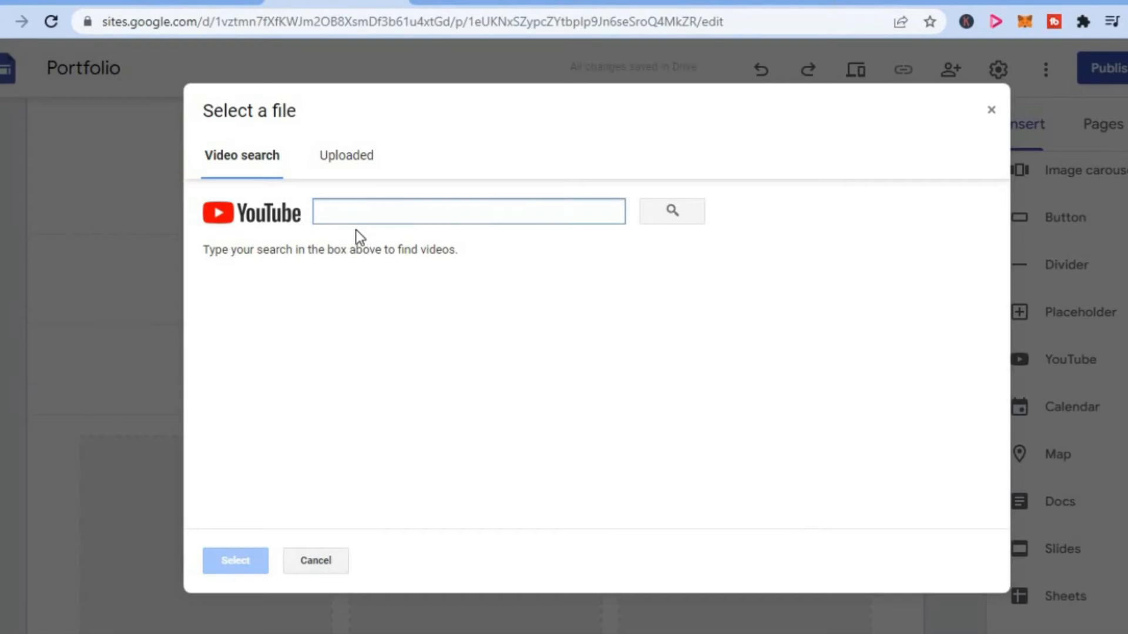
{"action": "right_click", "coordinate": [364, 215]}
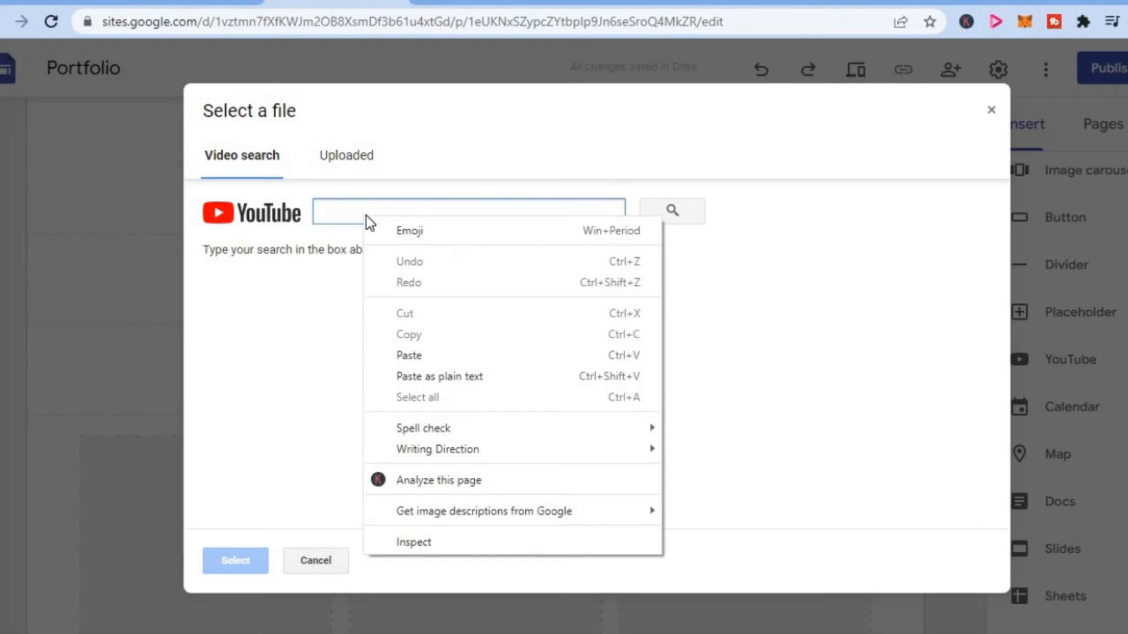
{"action": "left_click", "coordinate": [422, 355]}
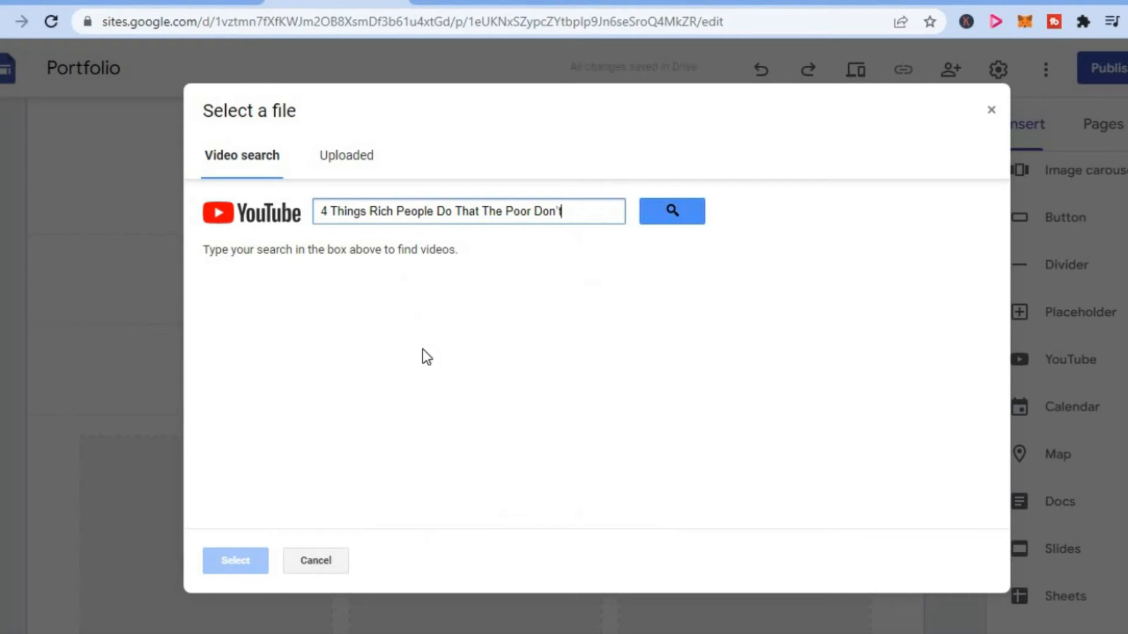
{"action": "left_click", "coordinate": [657, 211]}
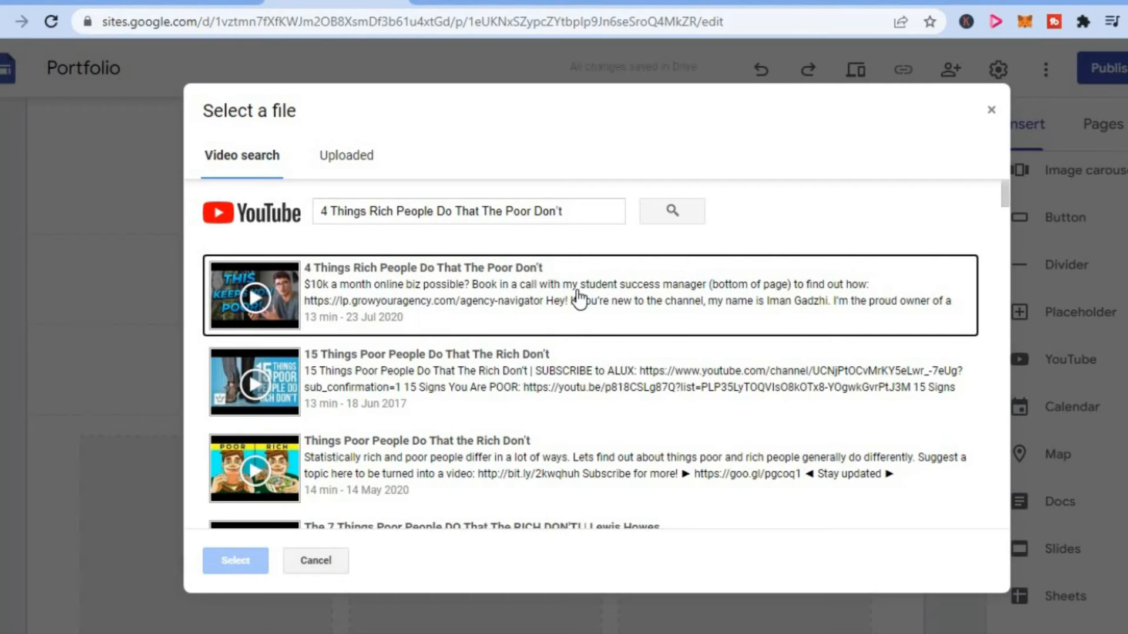
{"action": "left_click", "coordinate": [579, 299]}
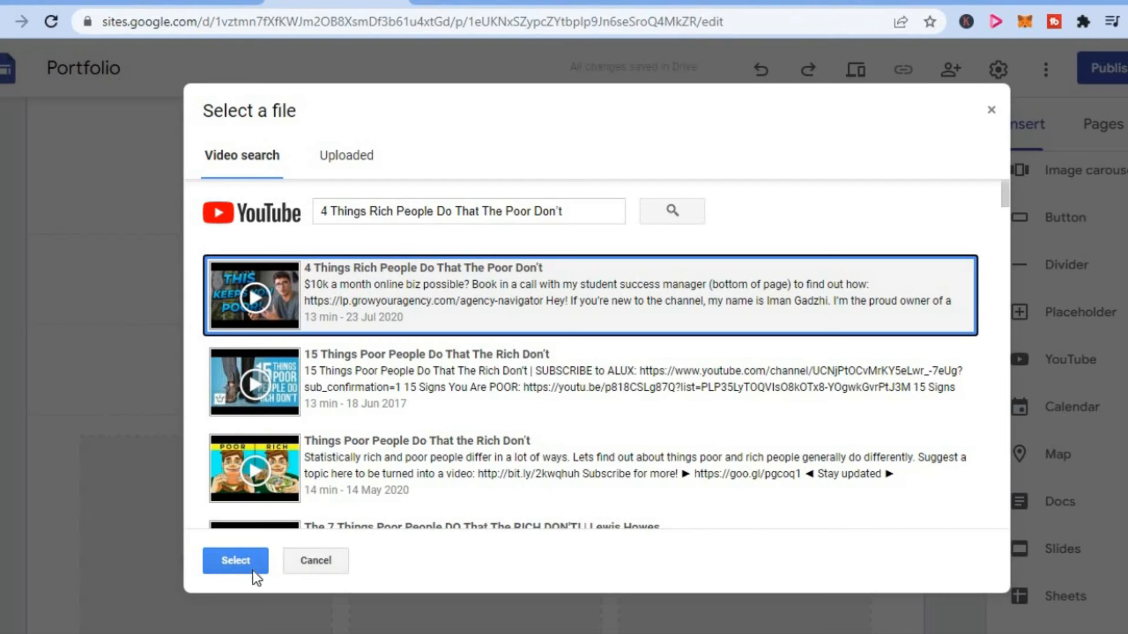
{"action": "left_click", "coordinate": [236, 561]}
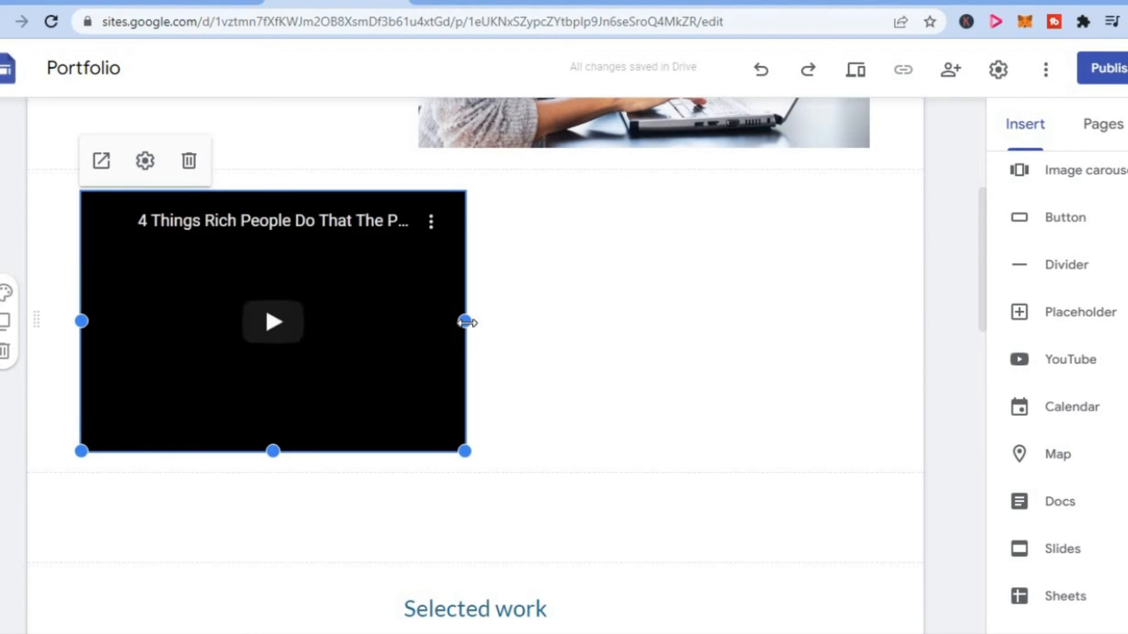
Step: Widen the embedded YouTube video above the Selected work section to about half the page width
{"action": "left_click_drag", "start_coordinate": [486, 322], "coordinate": [526, 322]}
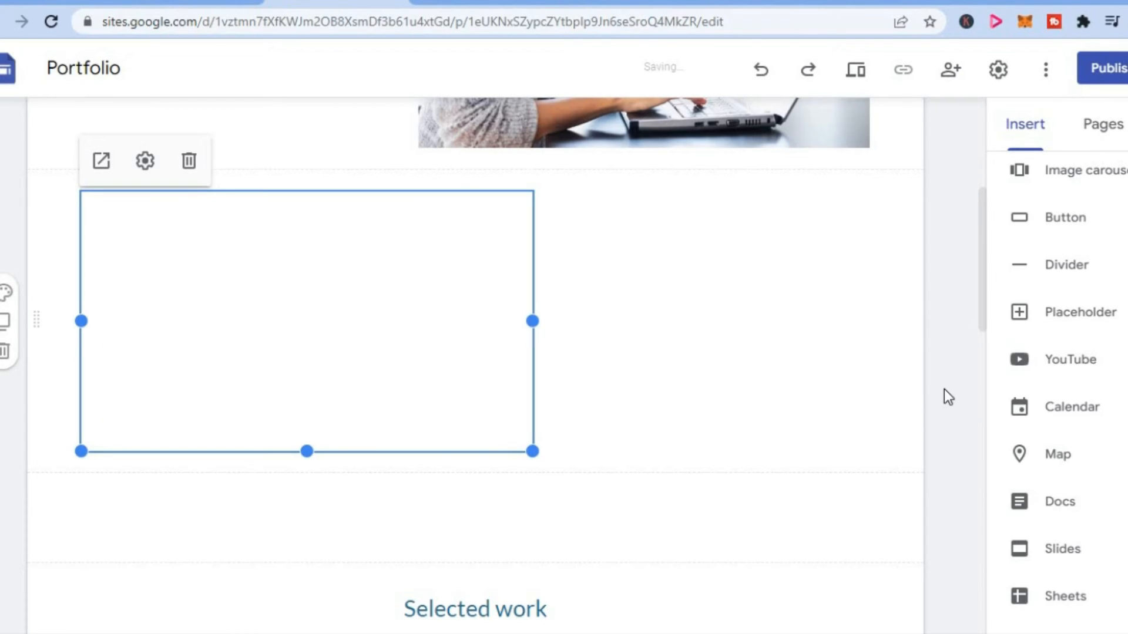
{"action": "scroll", "coordinate": [1104, 422], "scroll_direction": "down", "scroll_amount": 2}
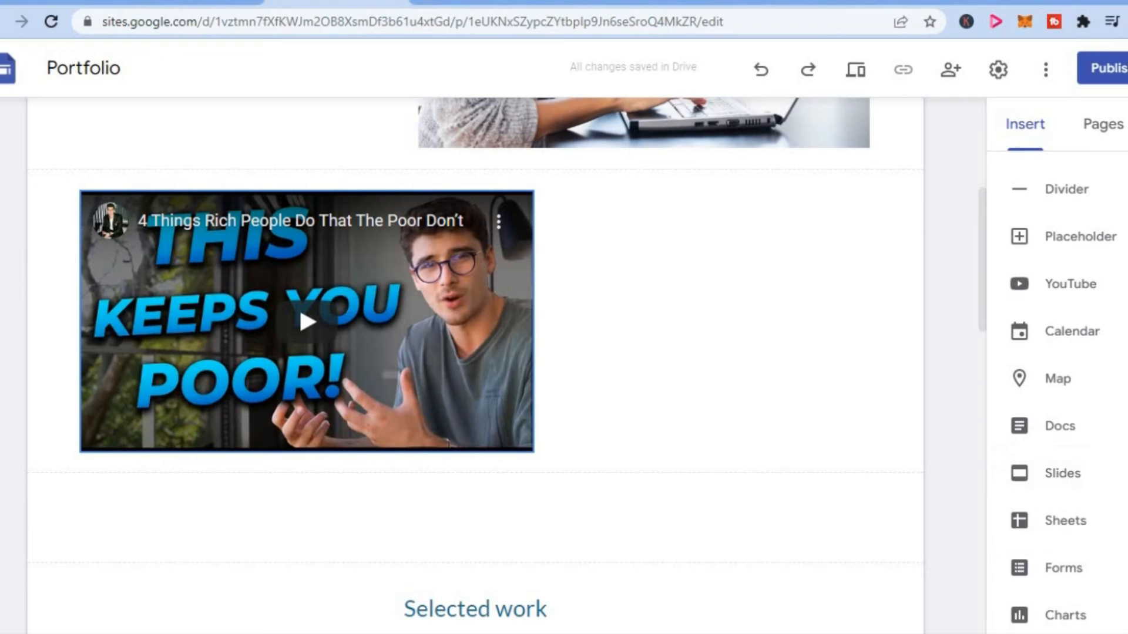
{"action": "scroll", "coordinate": [1058, 365], "scroll_direction": "up", "scroll_amount": 10}
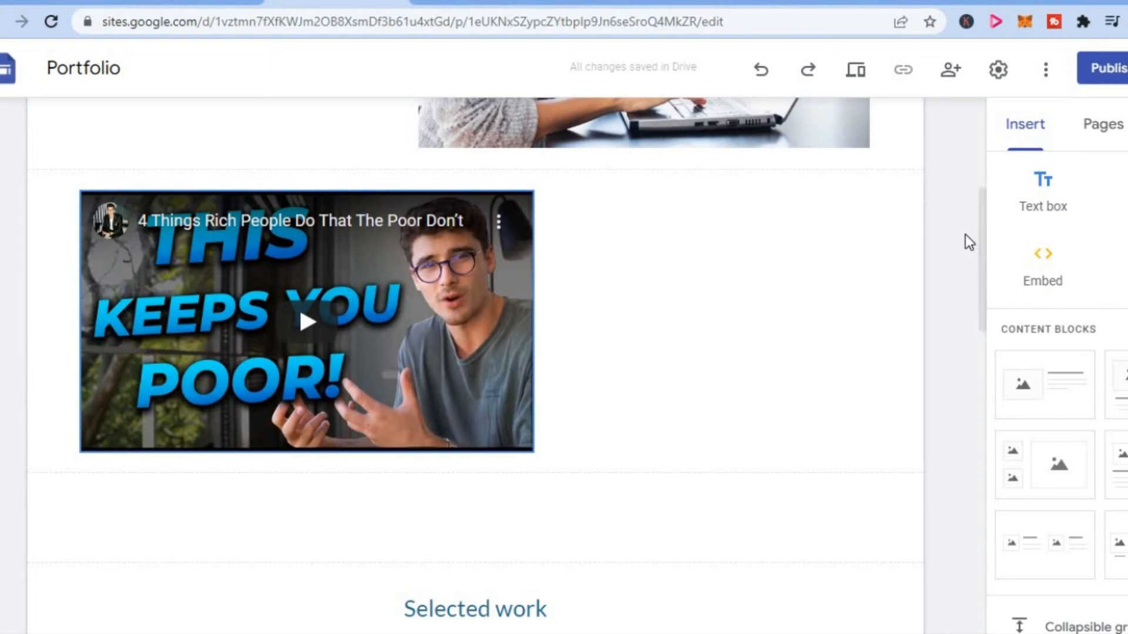
Step: Start publishing the Portfolio site to the web and enter "test5888" as its web address
{"action": "left_click", "coordinate": [1108, 67]}
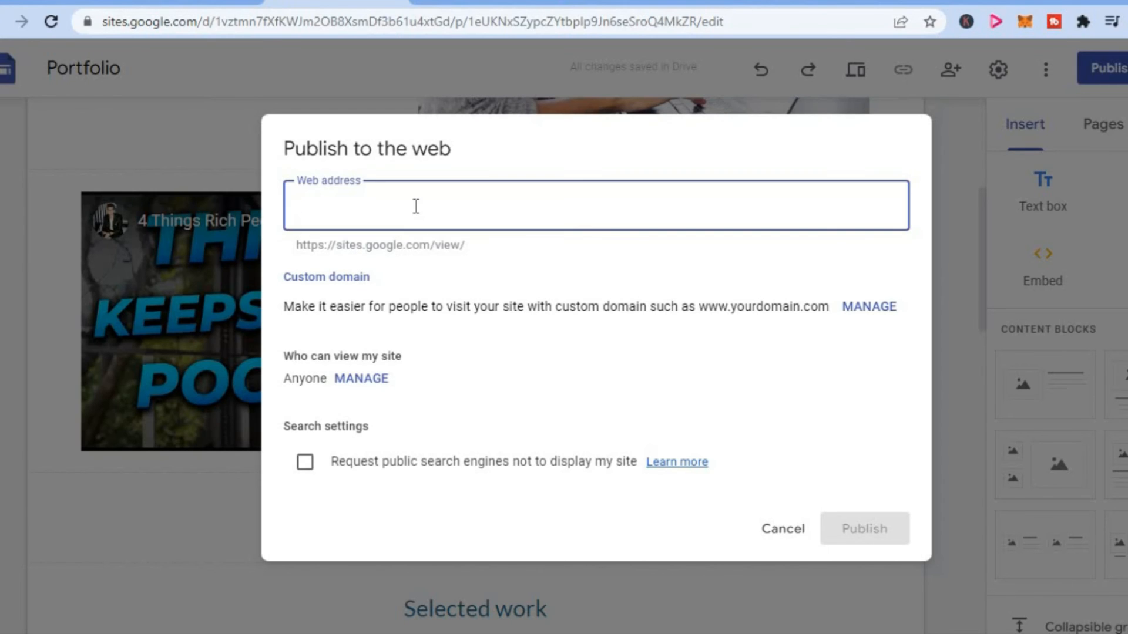
{"action": "type", "text": "te"}
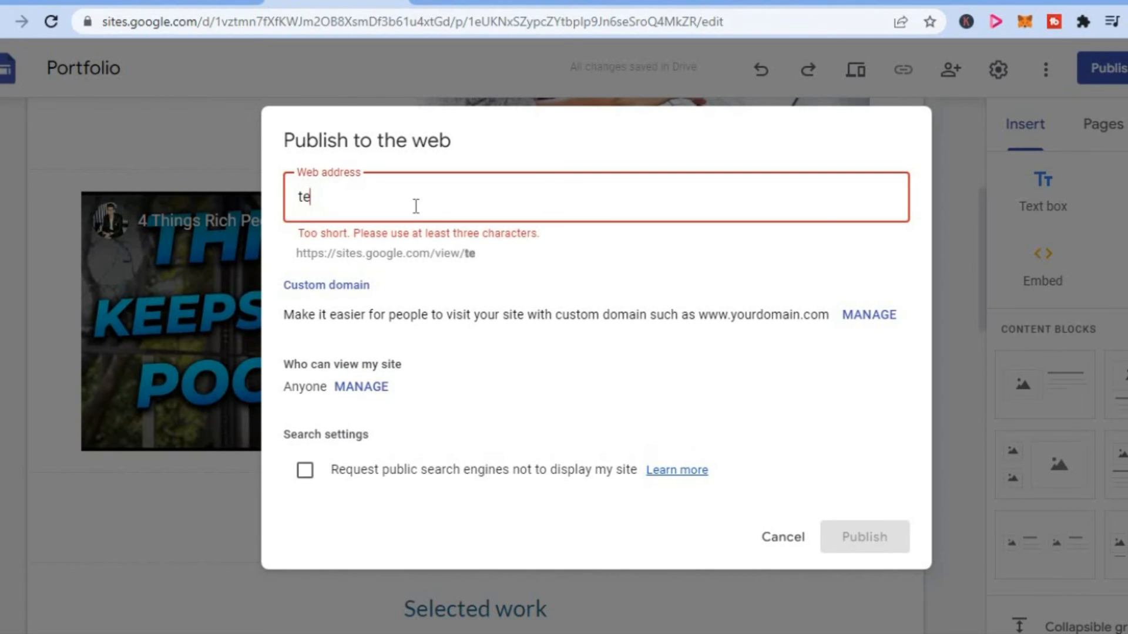
{"action": "type", "text": "st58"}
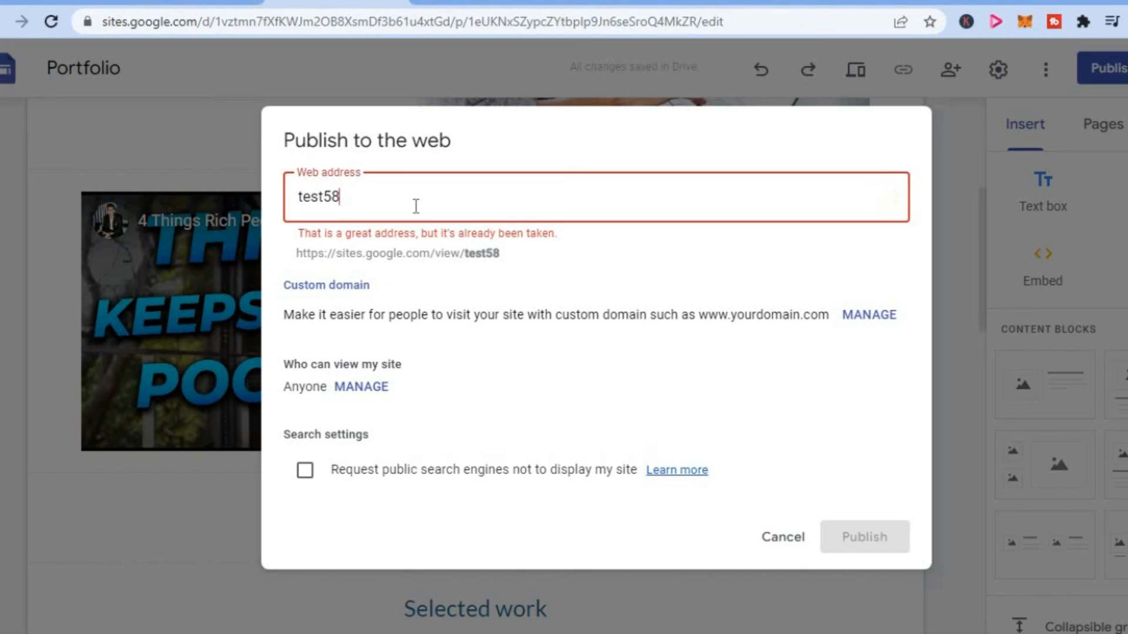
{"action": "type", "text": "88"}
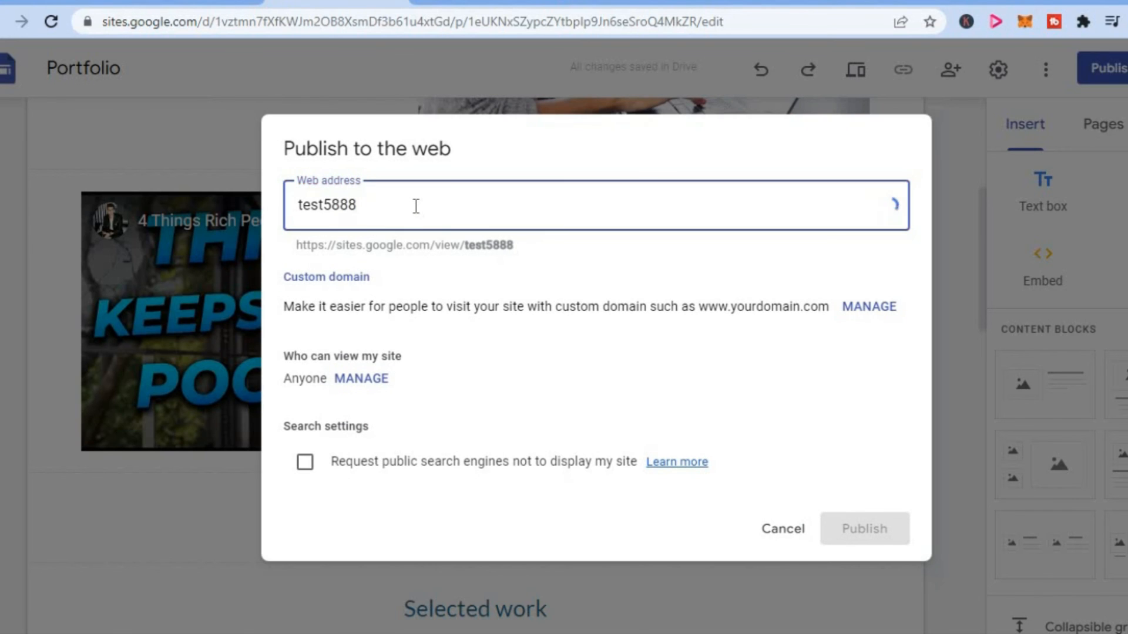